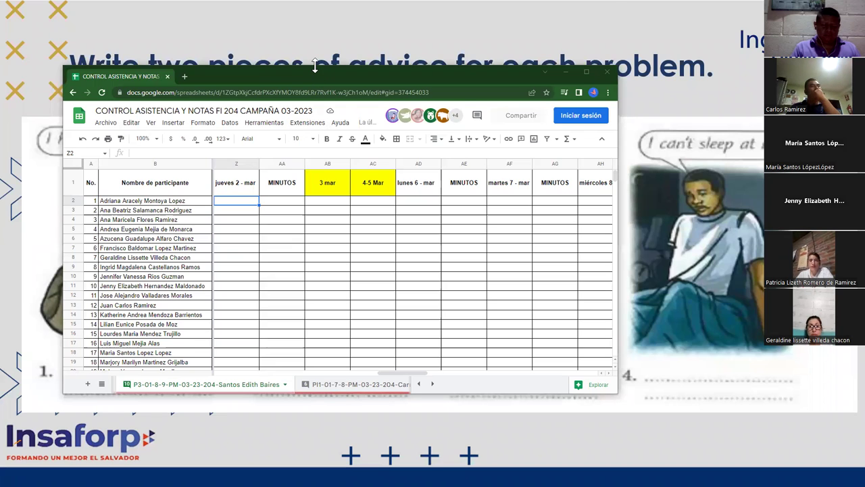
# Enlarge the browser window to fit the full list and enter 1 for participants 1 to 14 in the "jueves 2 - mar" column (Z2:Z15).
pyautogui.moveTo(314, 66); pyautogui.dragTo(315, 10)
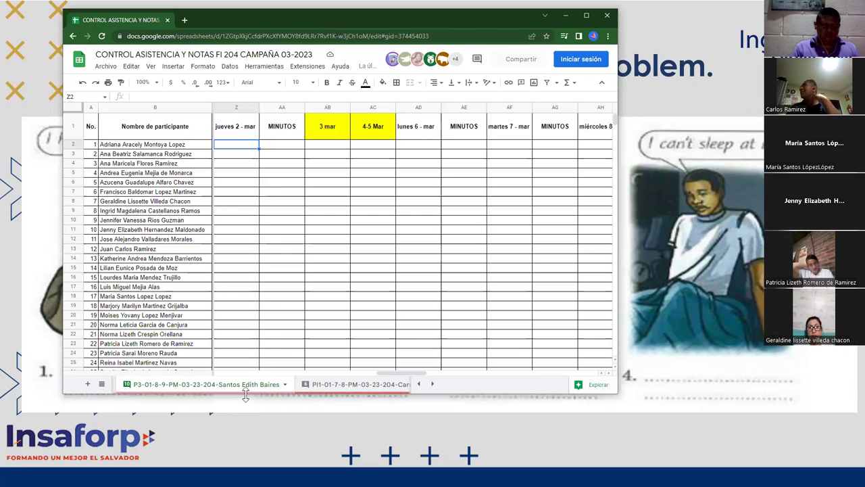
pyautogui.moveTo(246, 395); pyautogui.dragTo(245, 473)
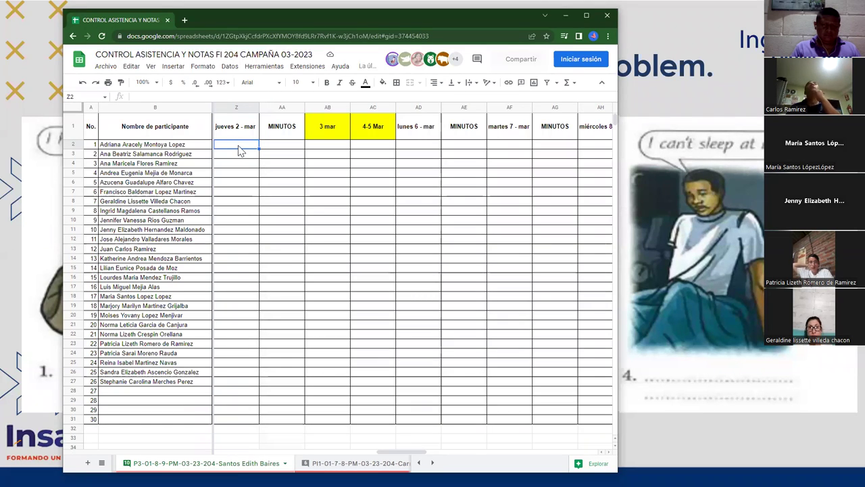
pyautogui.write('1')
pyautogui.press('Return')
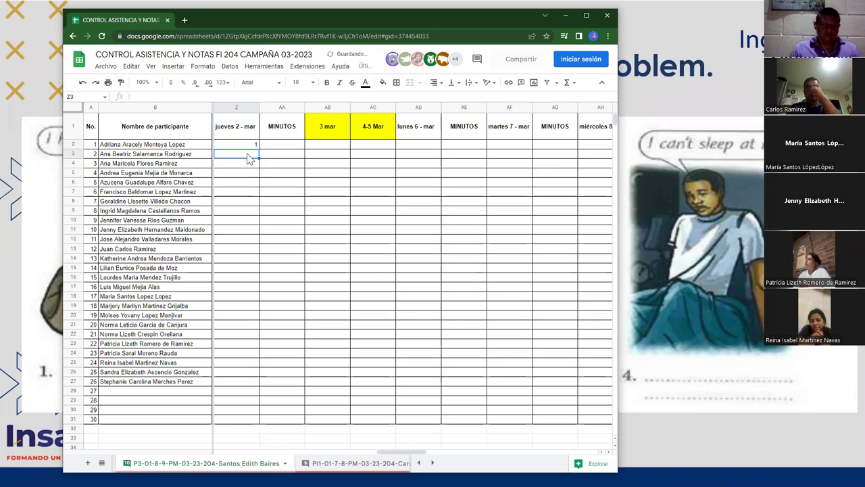
pyautogui.write('1')
pyautogui.press('Return')
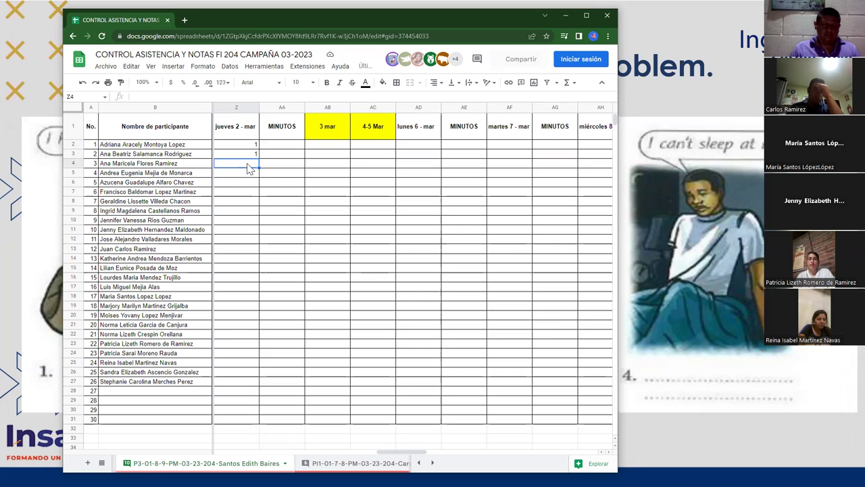
pyautogui.write('1')
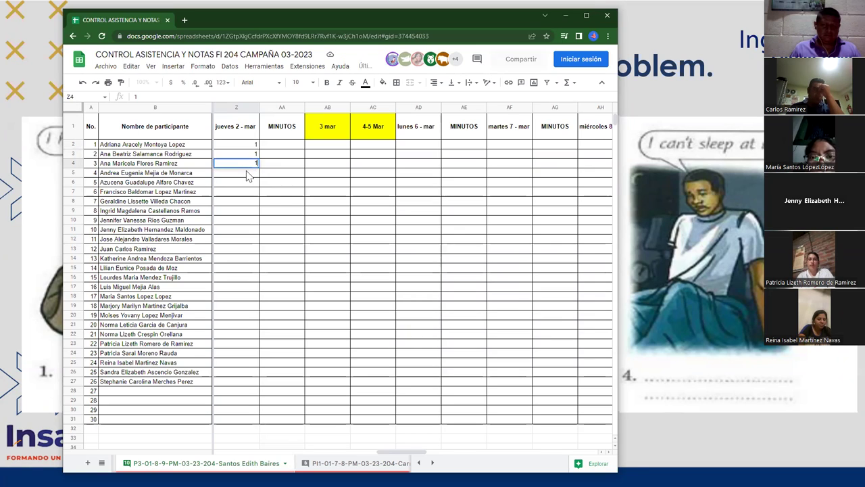
pyautogui.press('Return')
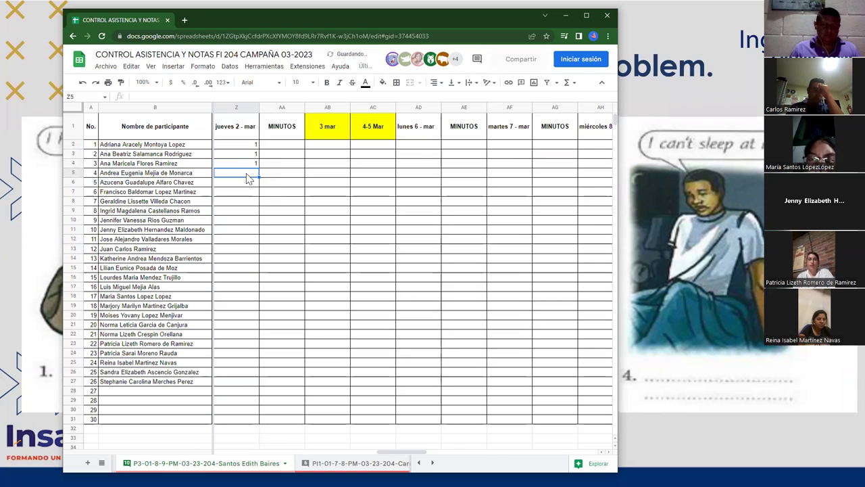
pyautogui.write('1')
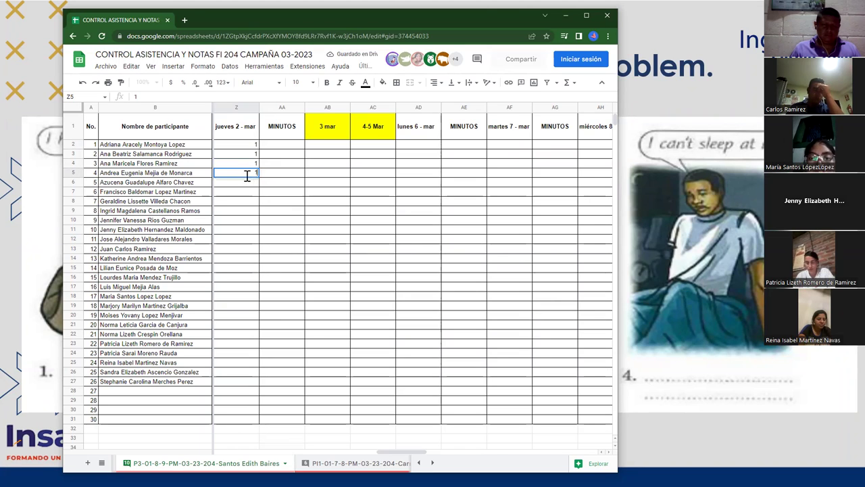
pyautogui.press('Return')
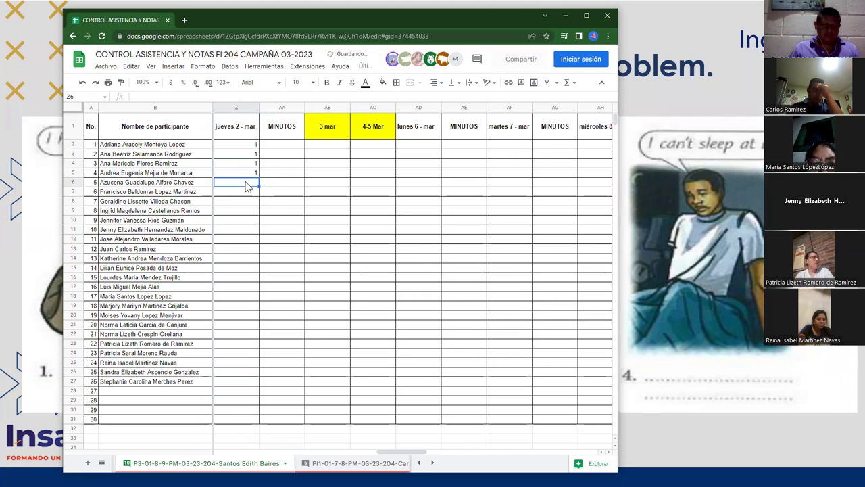
pyautogui.write('1')
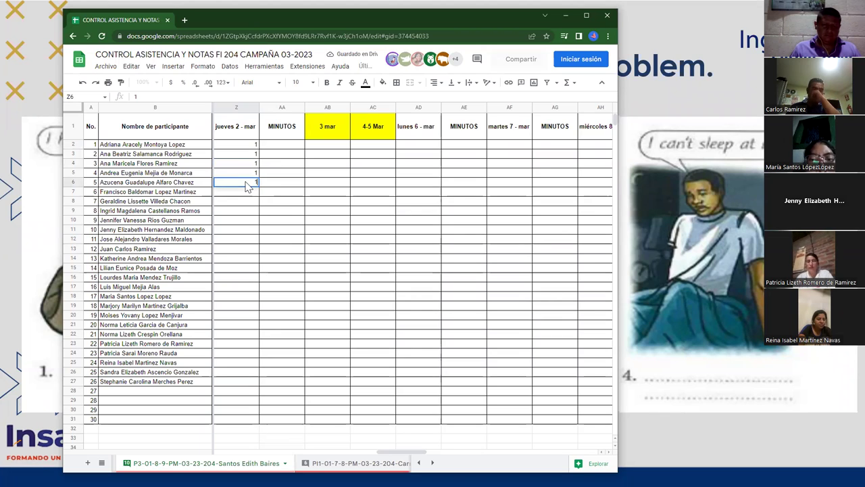
pyautogui.press('Return')
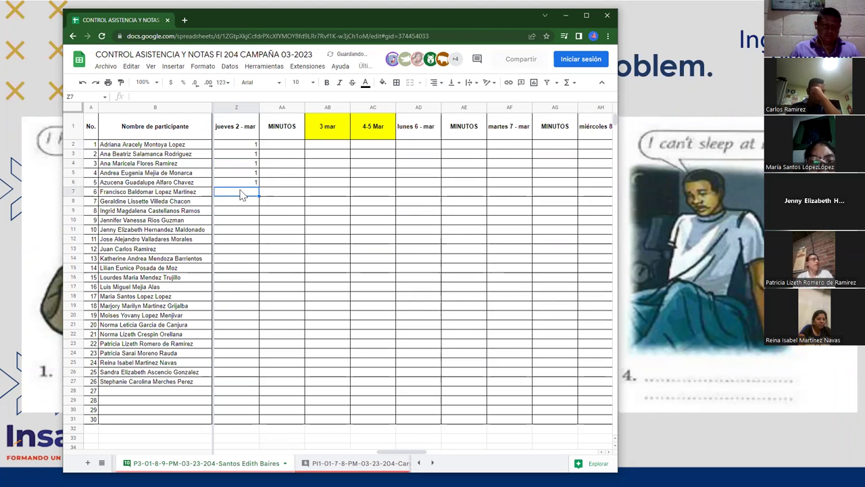
pyautogui.write('1')
pyautogui.press('Return')
pyautogui.write('1')
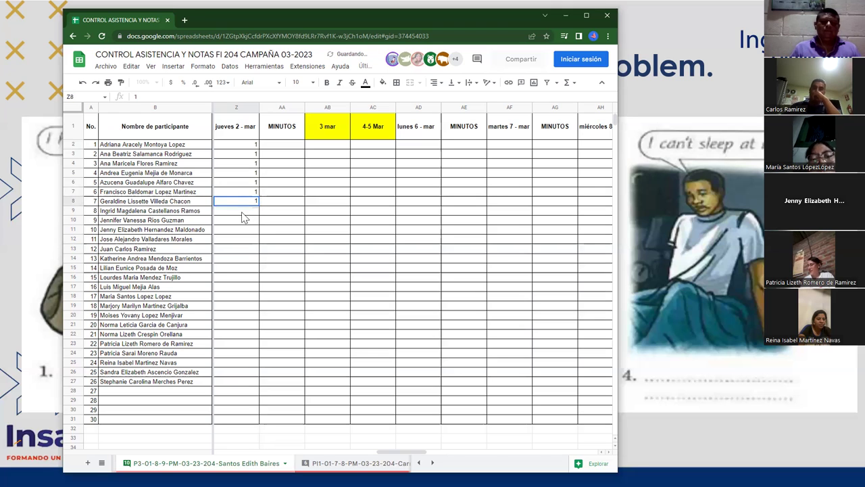
pyautogui.press('Return')
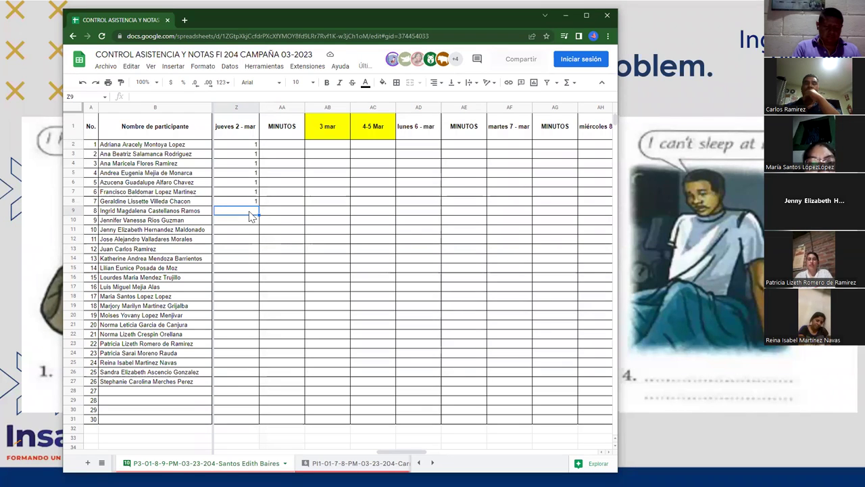
pyautogui.write('1')
pyautogui.press('Return')
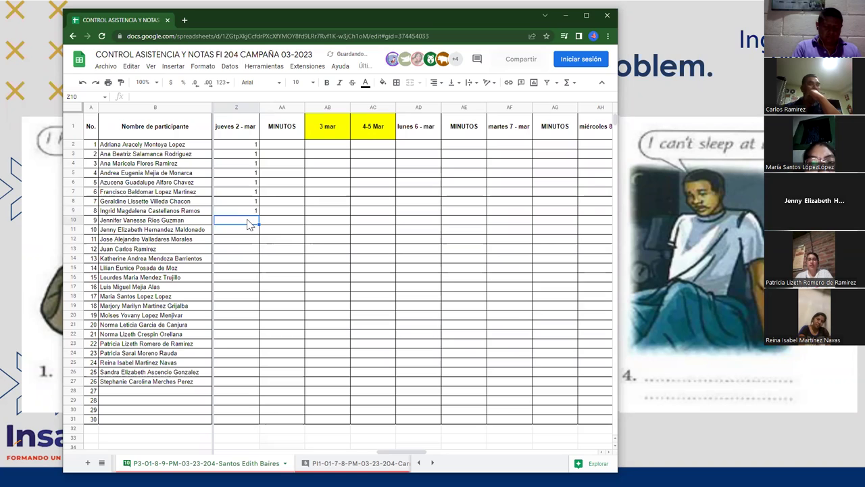
pyautogui.write('1')
pyautogui.press('Return')
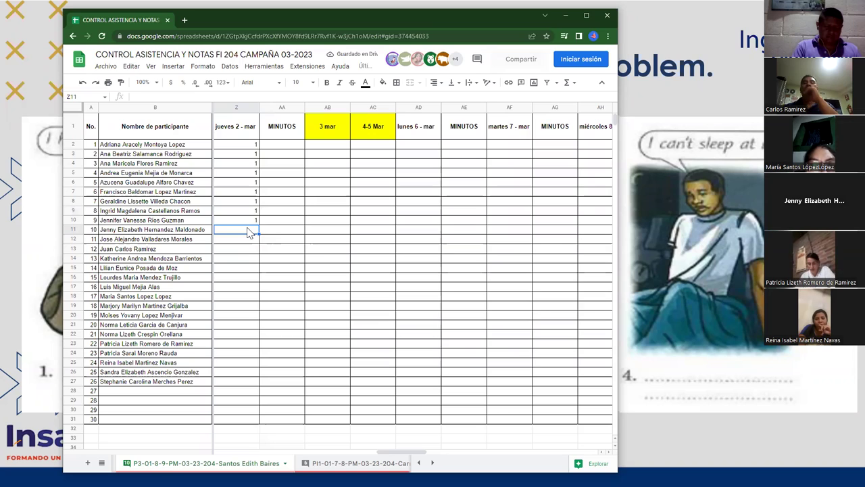
pyautogui.write('1')
pyautogui.press('Return')
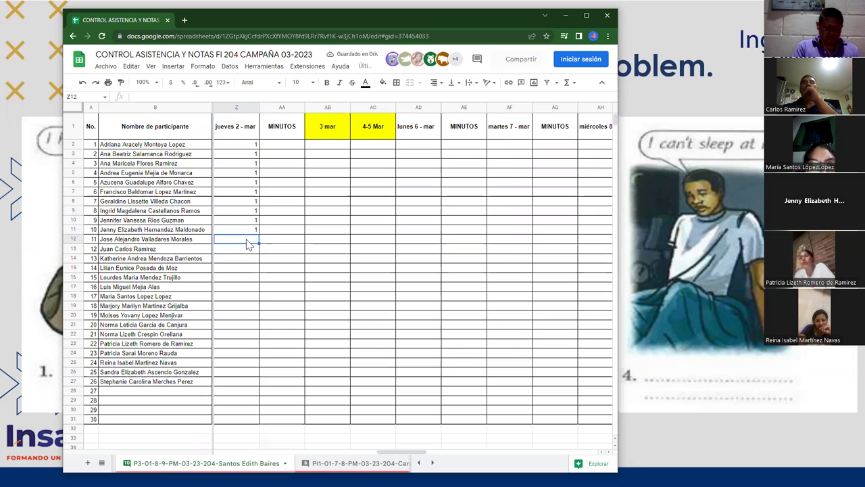
pyautogui.write('1')
pyautogui.press('Return')
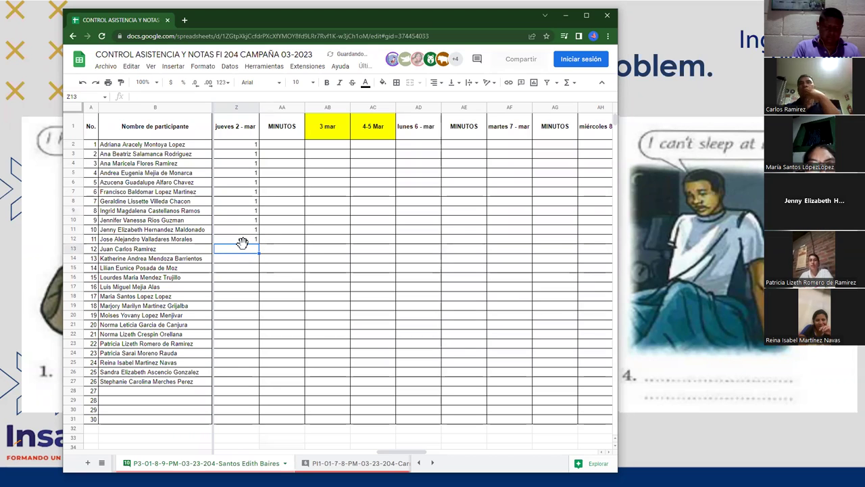
pyautogui.write('1')
pyautogui.press('Return')
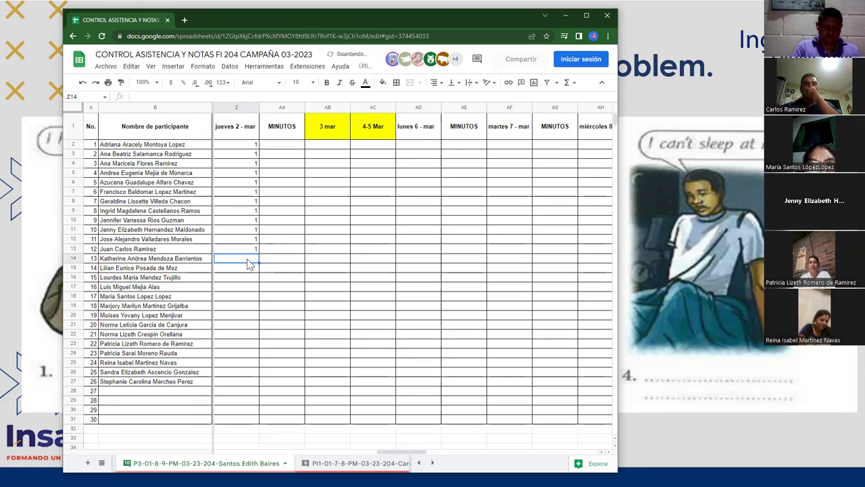
pyautogui.write('1')
pyautogui.press('Return')
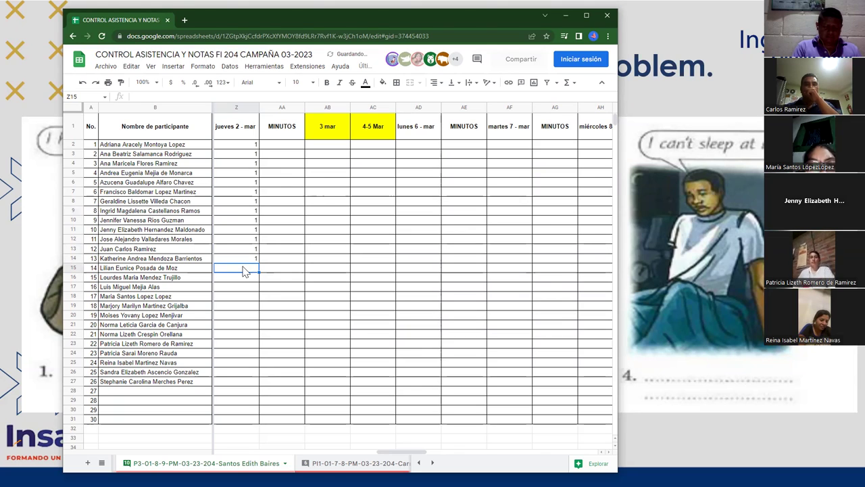
pyautogui.write('1')
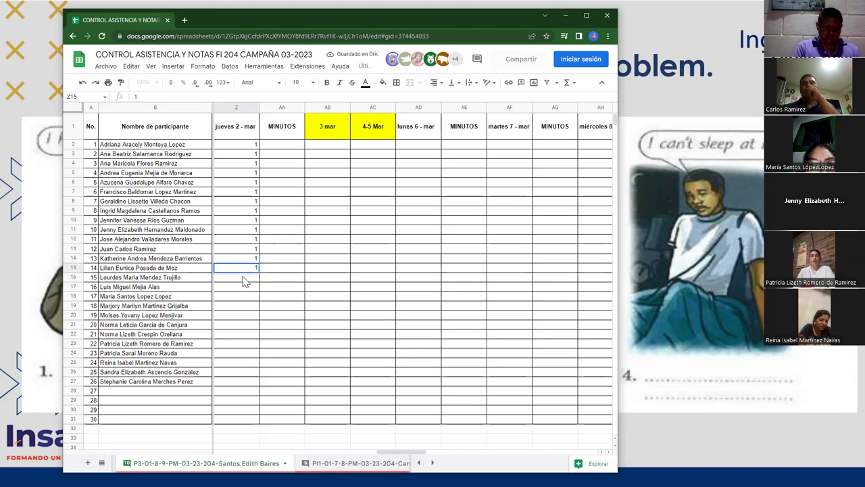
pyautogui.press('Return')
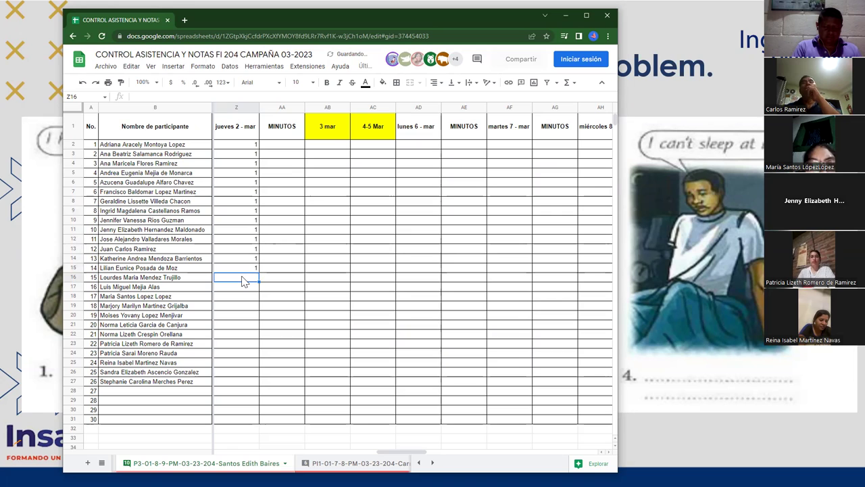
# Enter 0 for participant 15 in the "jueves 2 - mar" column (Z16).
pyautogui.write('1')
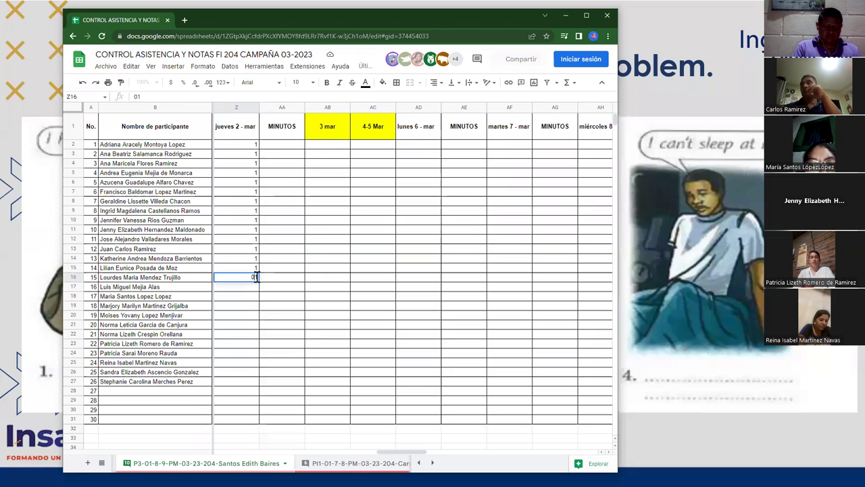
pyautogui.write('0')
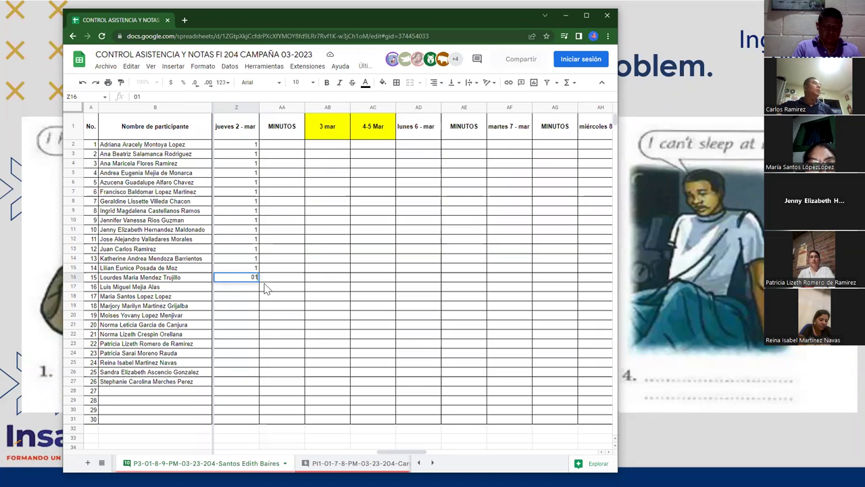
pyautogui.press('Return')
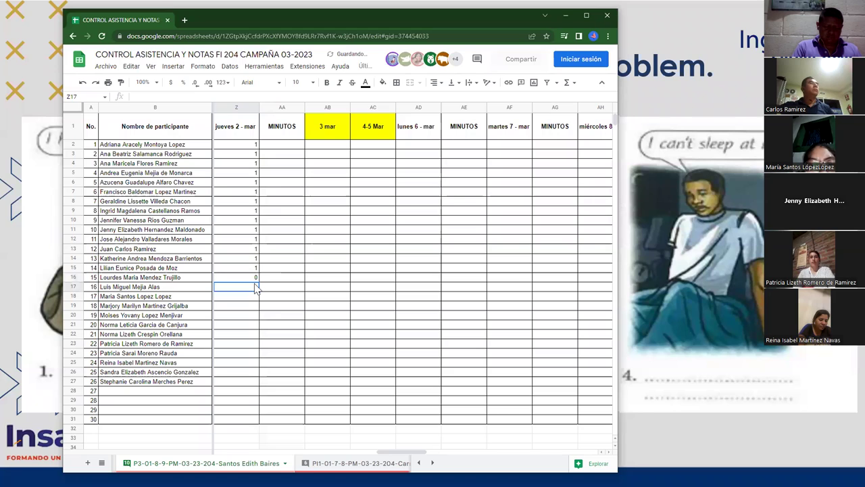
# Enter 1 for participants 16 to 22 in the "jueves 2 - mar" column (Z17:Z23).
pyautogui.write('1')
pyautogui.press('Return')
pyautogui.write('1')
pyautogui.press('Return')
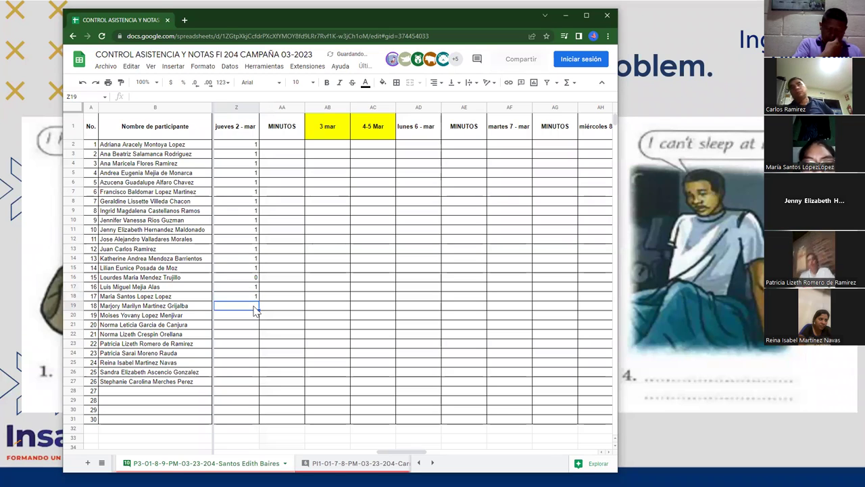
pyautogui.write('1')
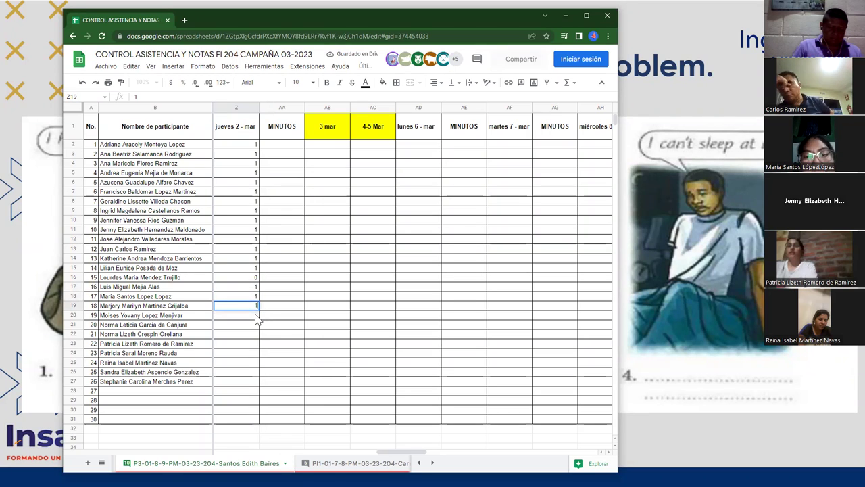
pyautogui.press('Return')
pyautogui.write('1')
pyautogui.press('Return')
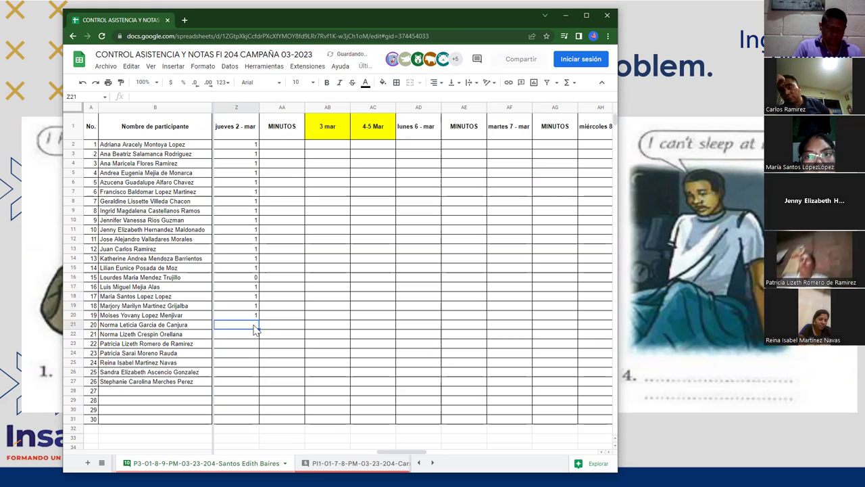
pyautogui.write('1')
pyautogui.press('Return')
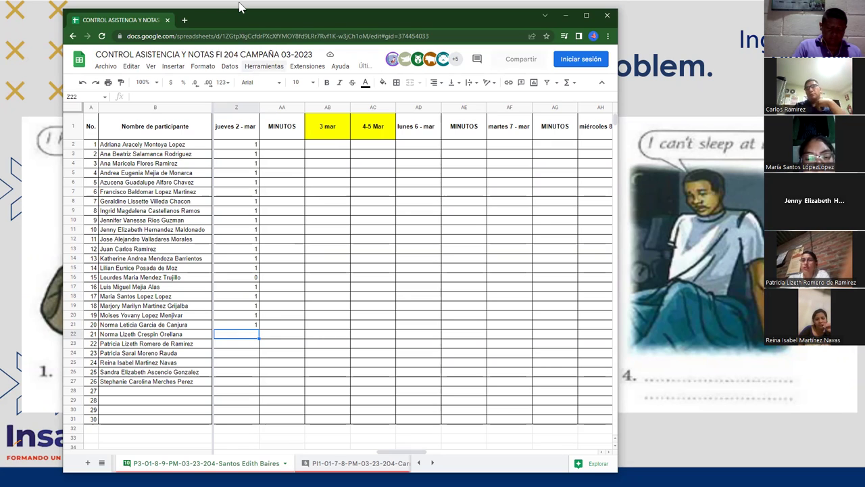
pyautogui.write('1')
pyautogui.click(257, 348)
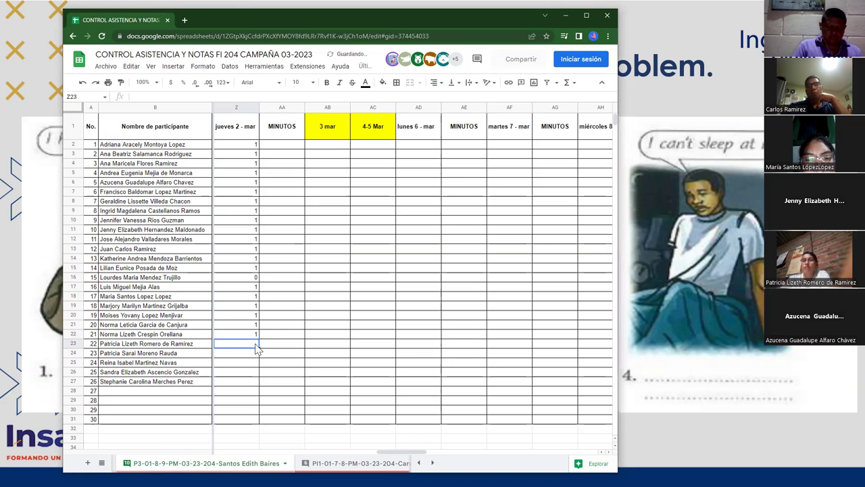
pyautogui.write('1')
pyautogui.click(257, 357)
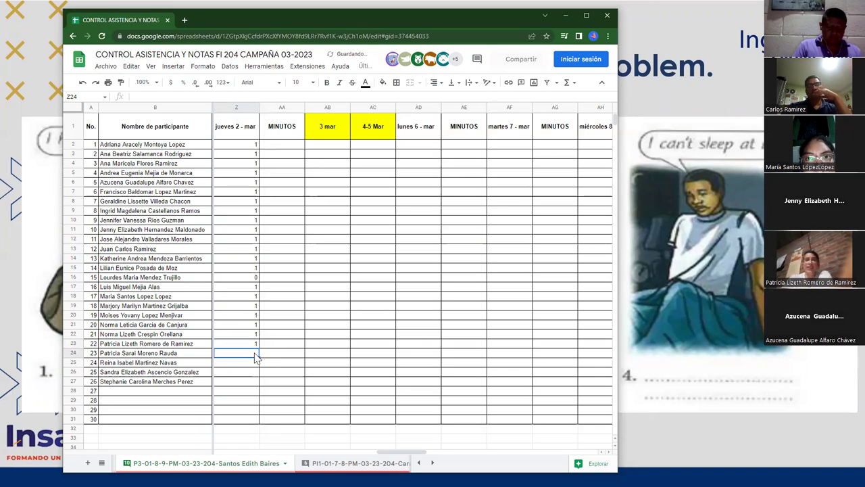
# Enter 0 for participants 23 and 24 in the "jueves 2 - mar" column (Z24:Z25).
pyautogui.write('1')
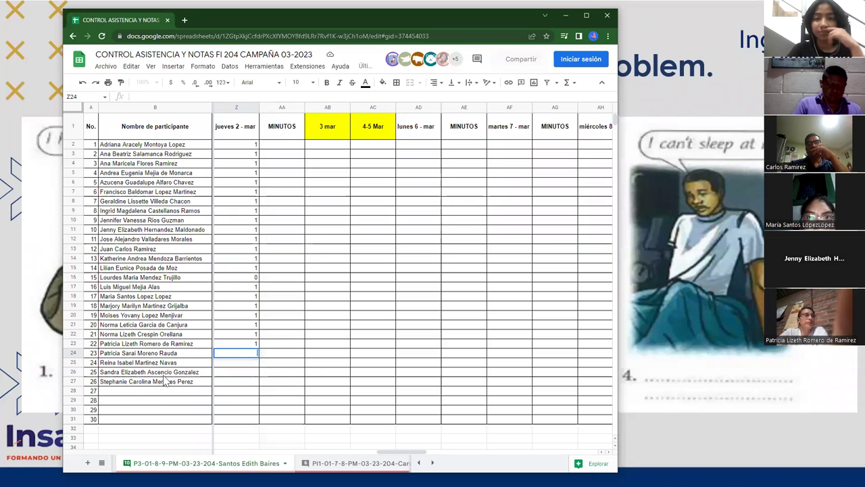
pyautogui.write('0')
pyautogui.press('Return')
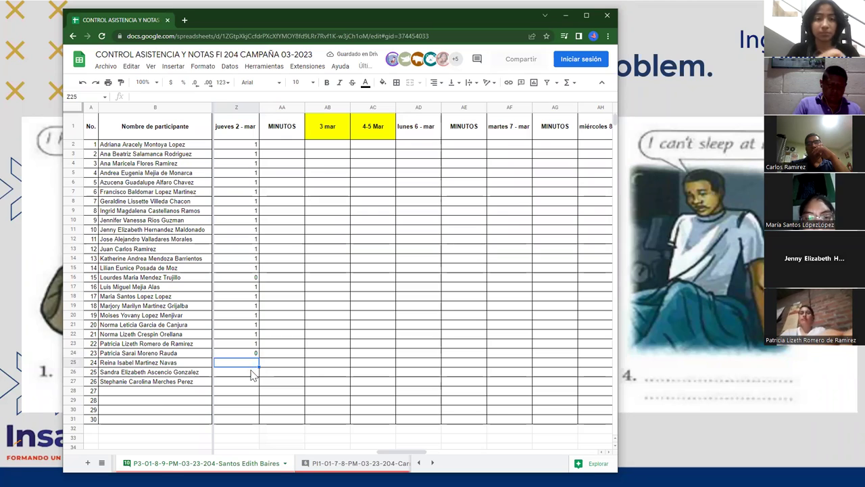
pyautogui.write('1')
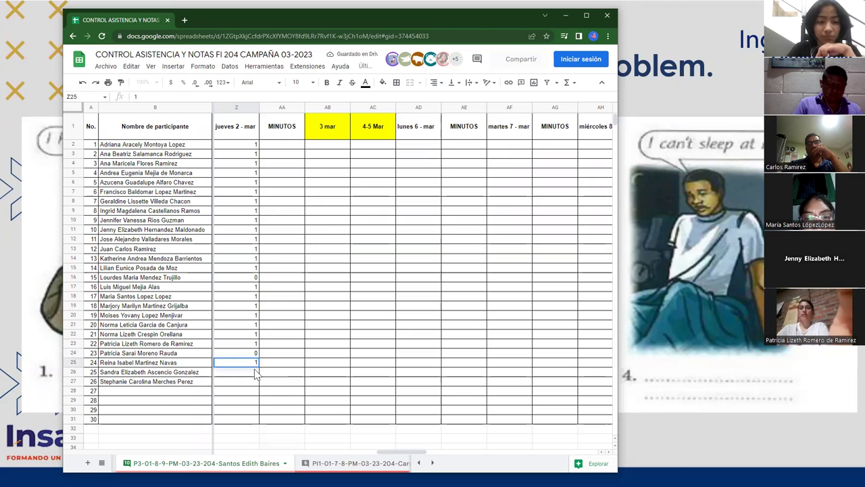
pyautogui.press('BackSpace')
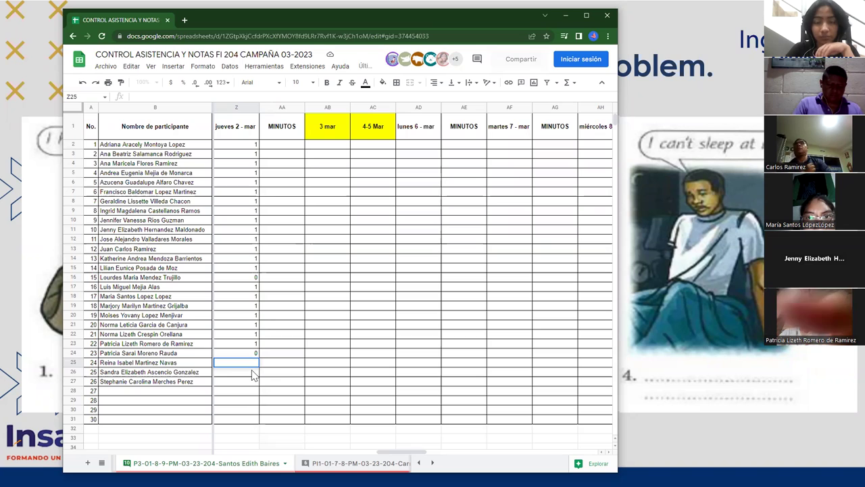
pyautogui.write('0')
pyautogui.press('Return')
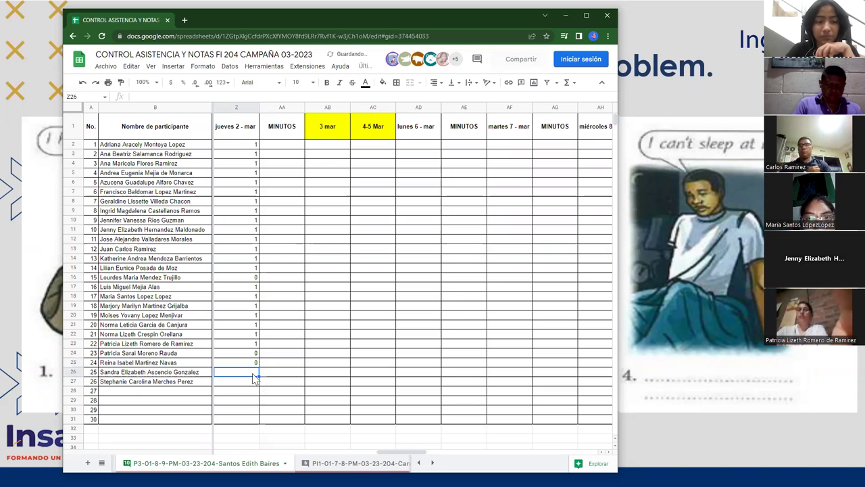
# Enter 1 for participants 25 and 26 in the "jueves 2 - mar" column (Z26:Z27).
pyautogui.write('1')
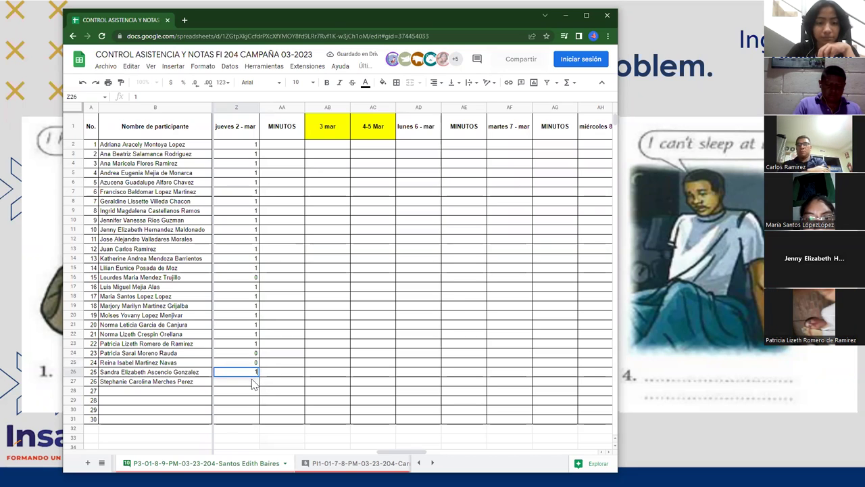
pyautogui.press('Return')
pyautogui.write('1')
pyautogui.press('Return')
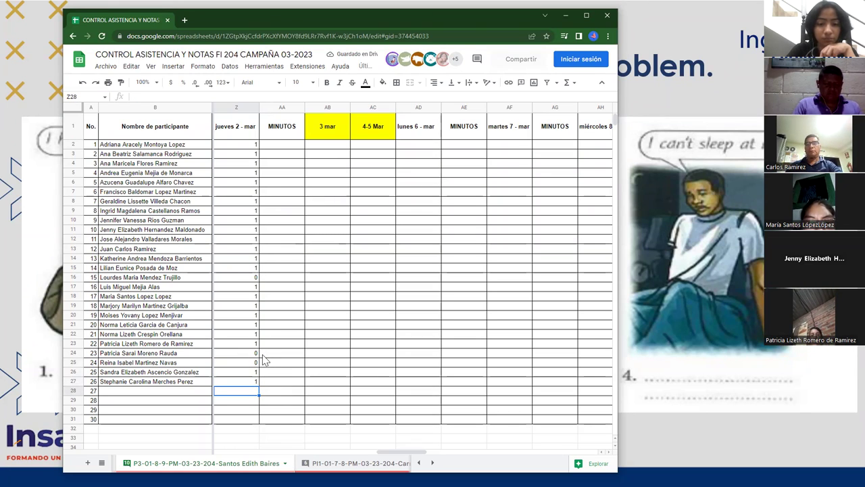
# Change the "jueves 2 - mar" attendance of participants 23 and 24 (Z24:Z25) to 1.
pyautogui.click(257, 354)
pyautogui.write('1')
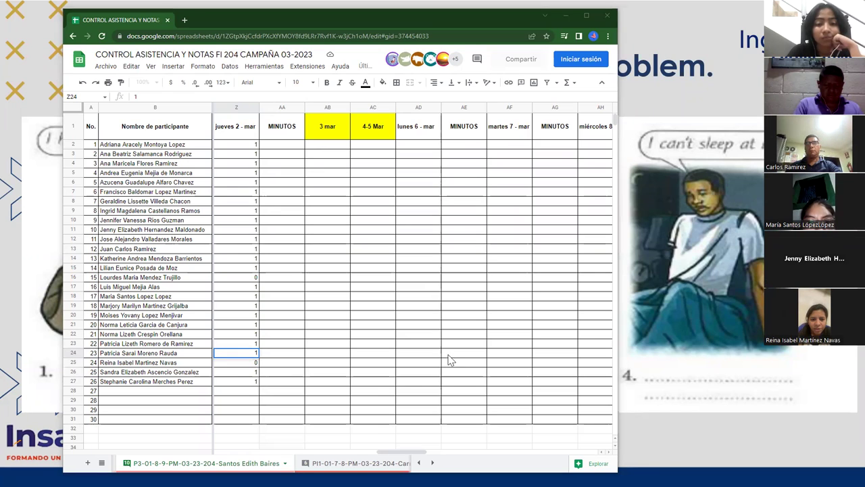
pyautogui.click(246, 364)
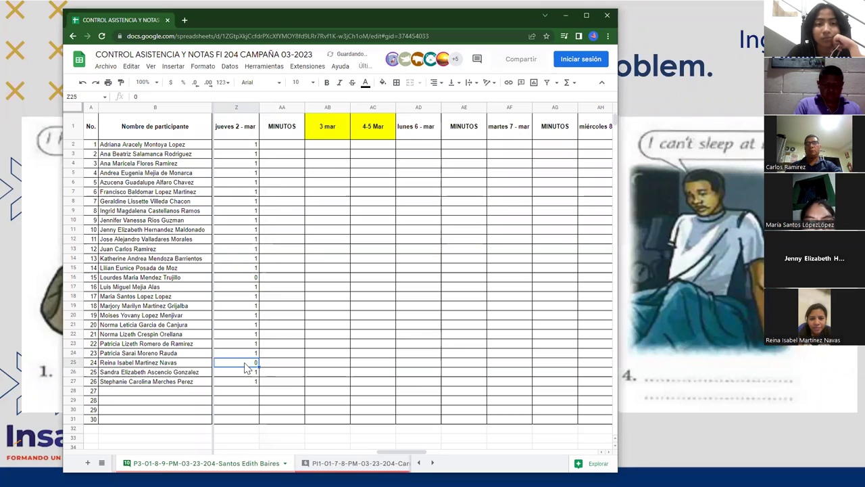
pyautogui.write('1')
pyautogui.click(247, 392)
pyautogui.click(244, 279)
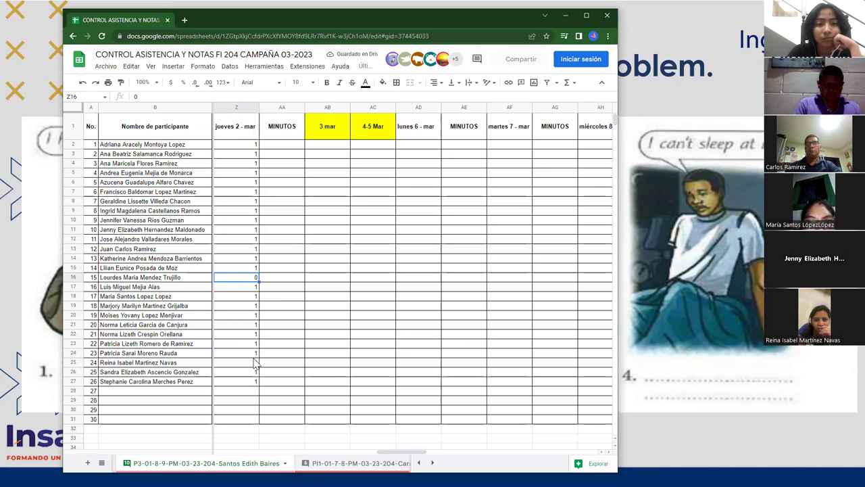